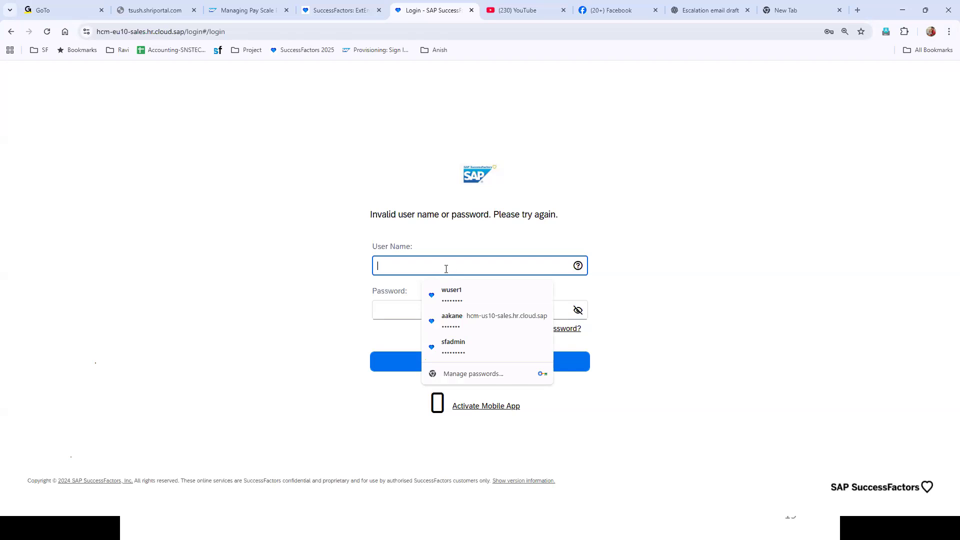
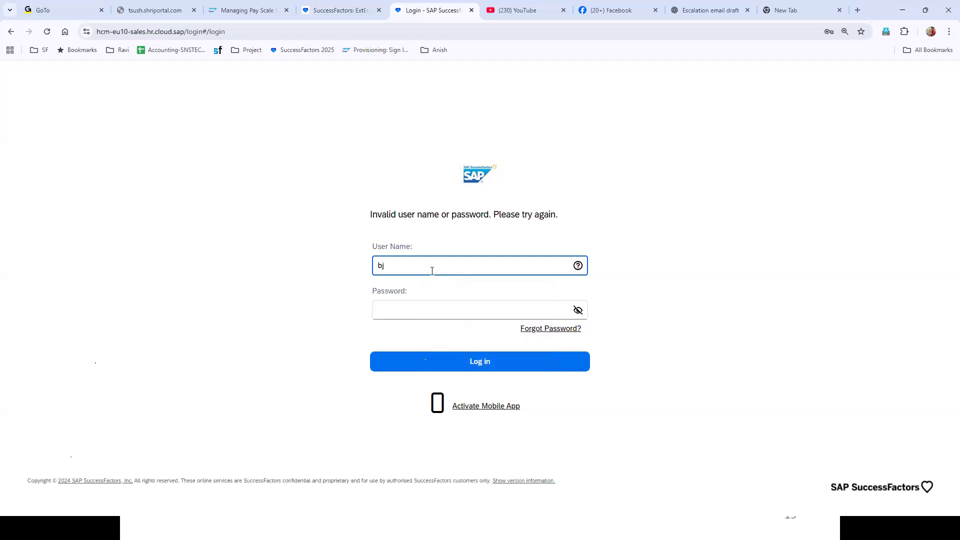
Sign in with the user's account name and password to reach the Home page.
{"action": "key", "text": "Tab"}
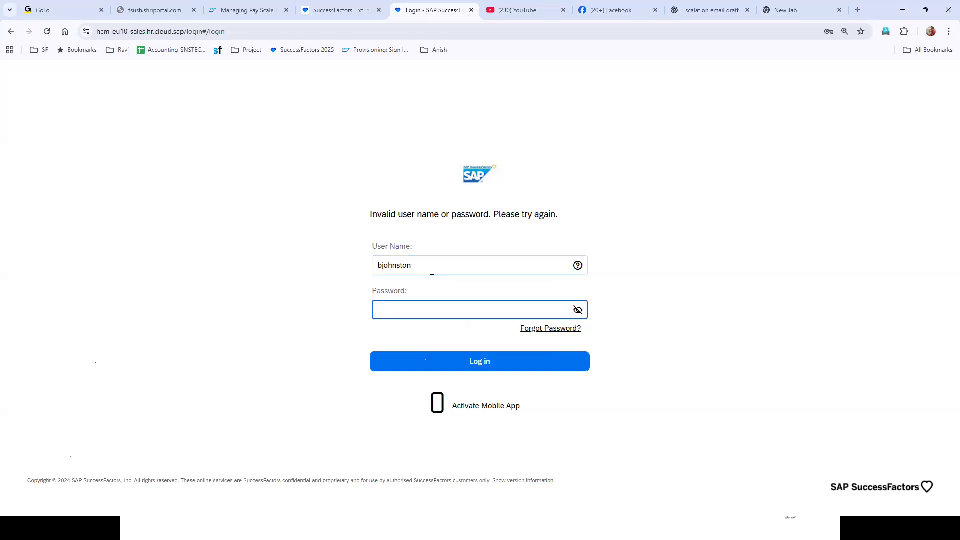
{"action": "type", "text": "••"}
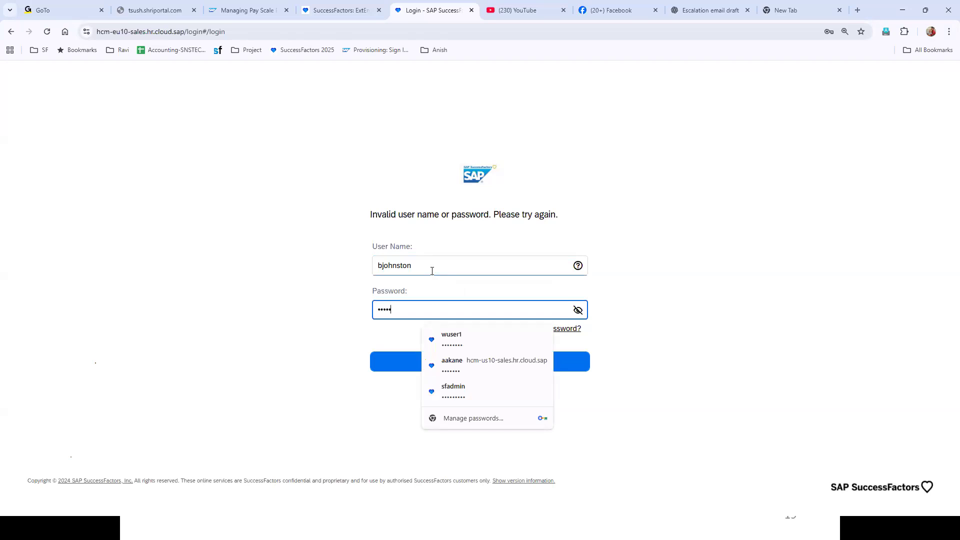
{"action": "type", "text": "••••••"}
{"action": "left_click", "coordinate": [388, 364]}
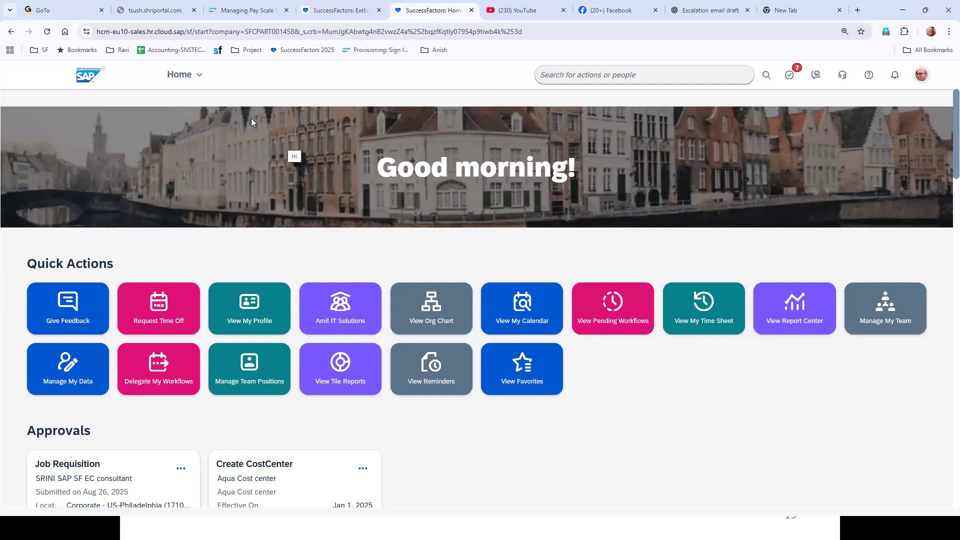
{"action": "left_click", "coordinate": [185, 79]}
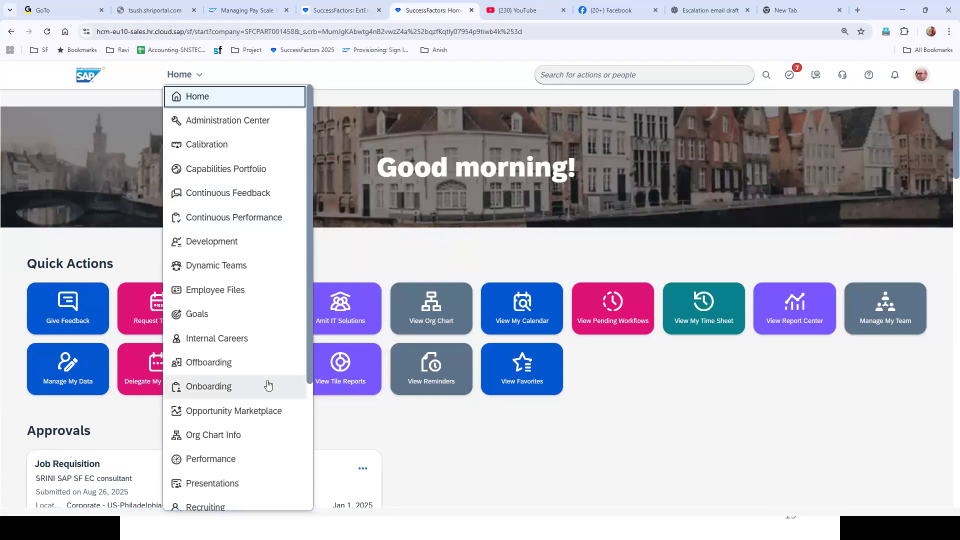
{"action": "scroll", "coordinate": [260, 393], "scroll_direction": "down", "scroll_amount": 3}
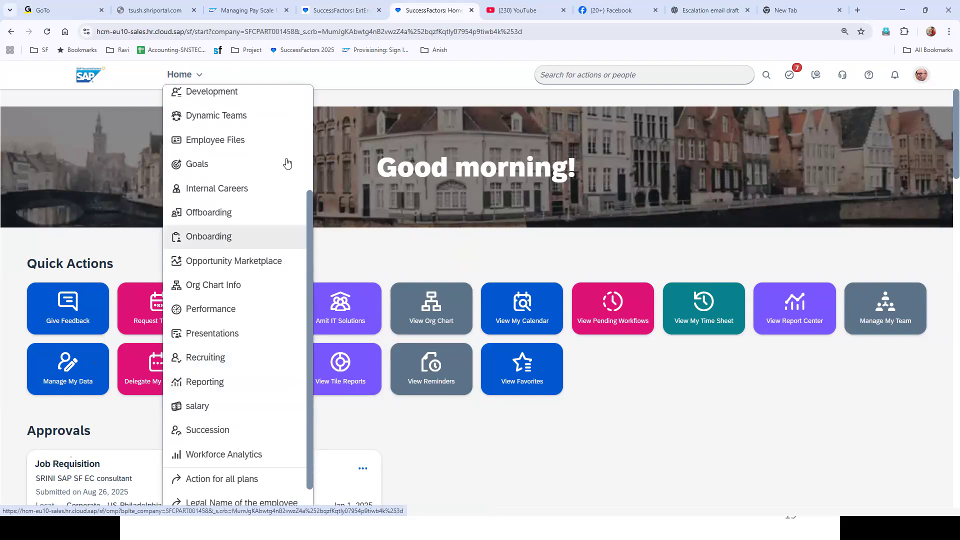
{"action": "left_click", "coordinate": [355, 86]}
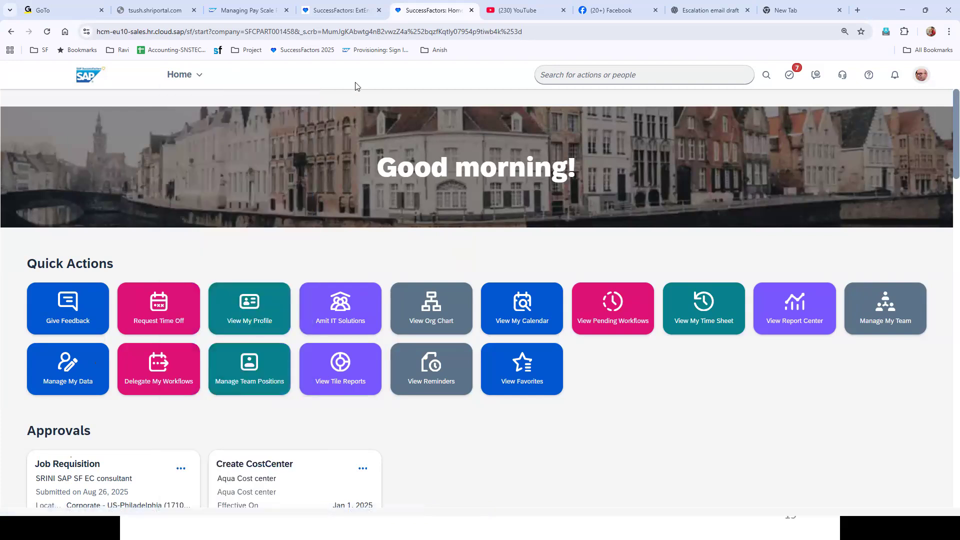
{"action": "left_click", "coordinate": [201, 75]}
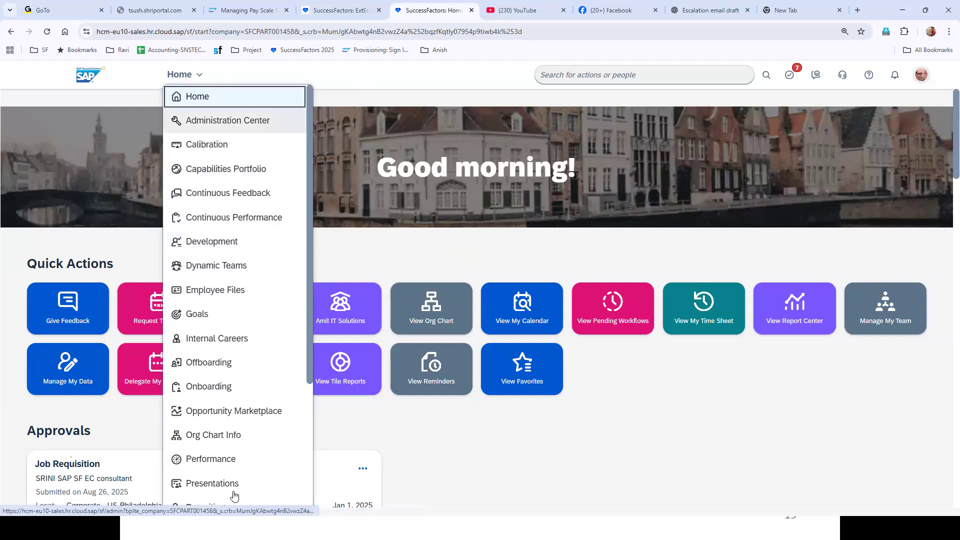
{"action": "left_click", "coordinate": [505, 446]}
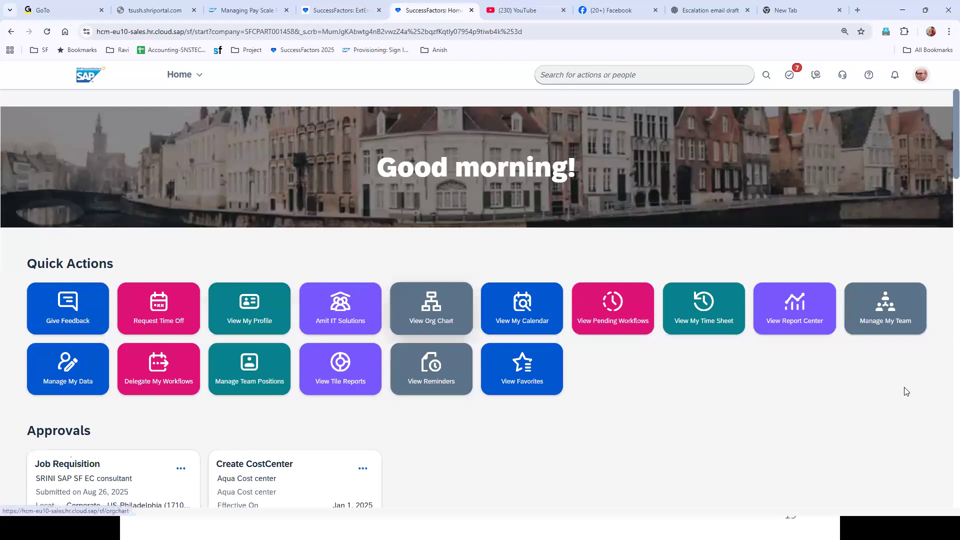
In the people org chart, search for an employee and browse their manager's team.
{"action": "left_click", "coordinate": [421, 320]}
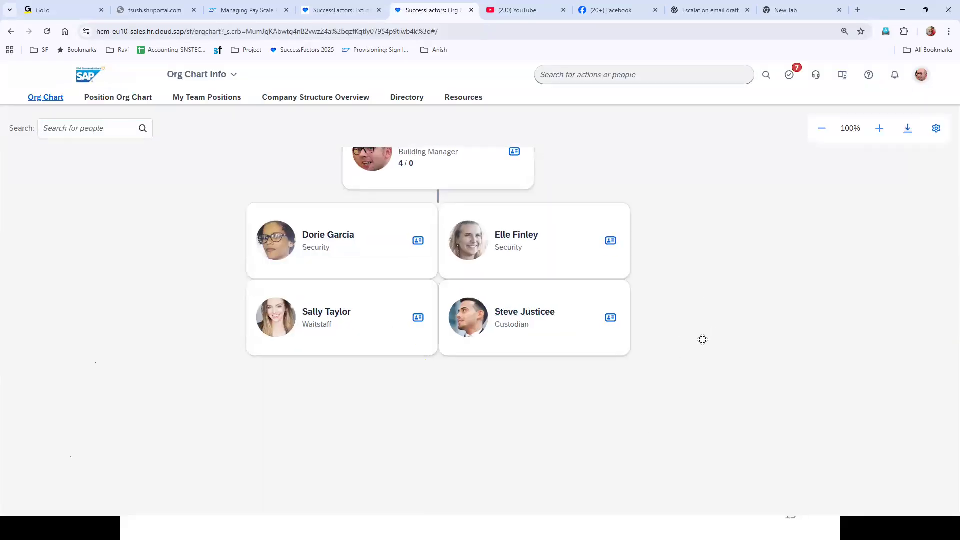
{"action": "left_click", "coordinate": [97, 132]}
{"action": "type", "text": "mohan"}
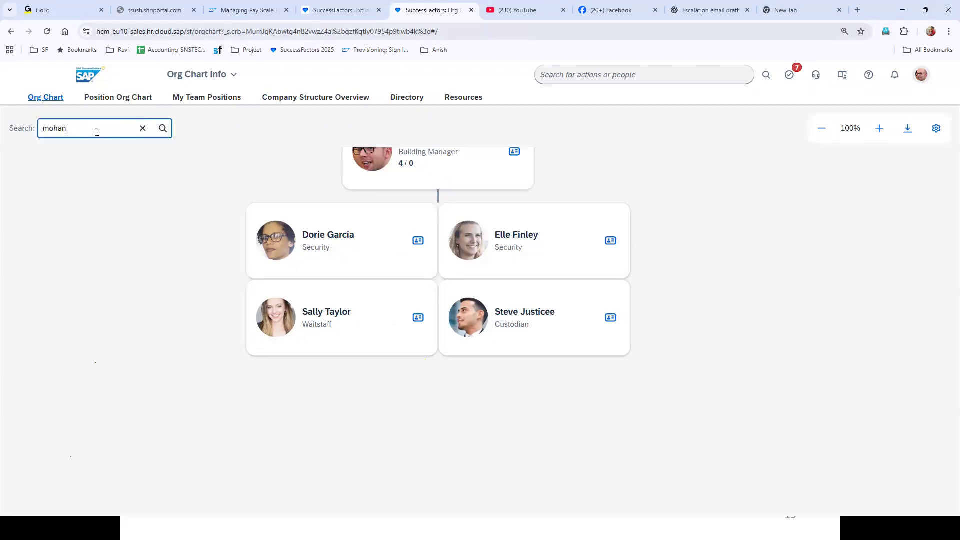
{"action": "left_click", "coordinate": [111, 181]}
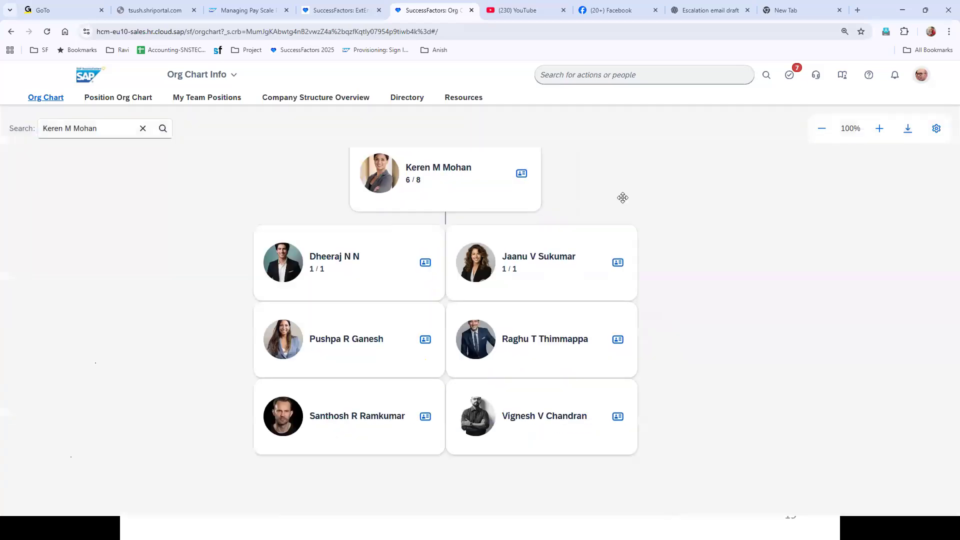
{"action": "left_click", "coordinate": [330, 256]}
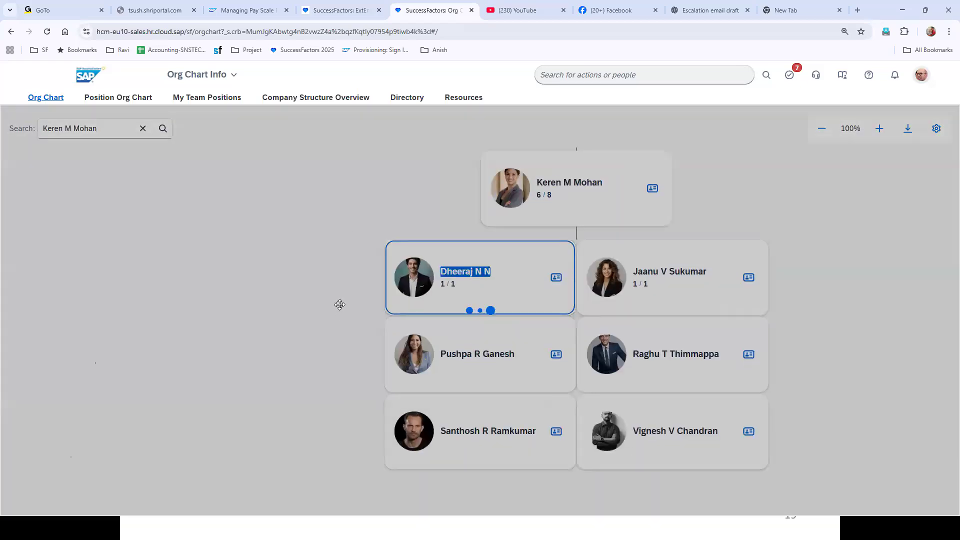
{"action": "left_click_drag", "start_coordinate": [561, 317], "coordinate": [172, 446]}
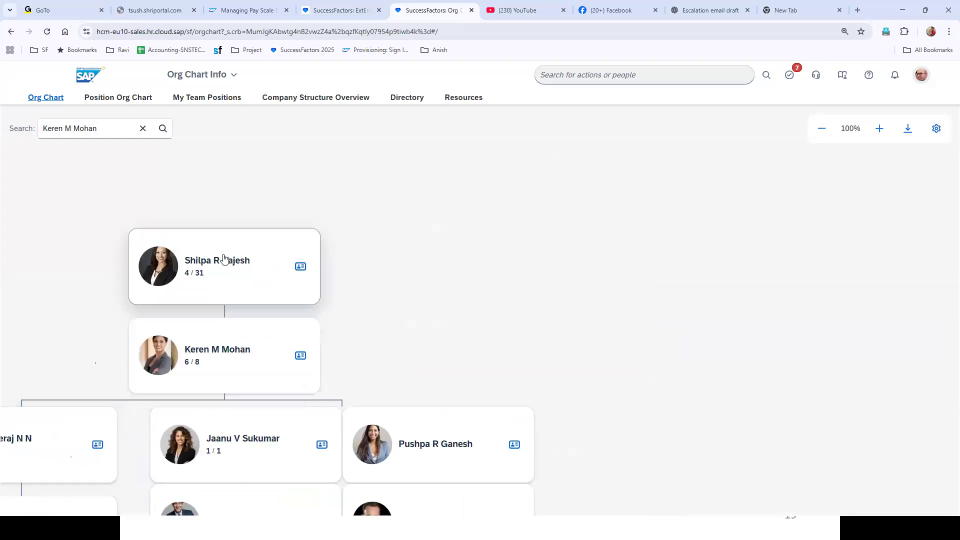
{"action": "left_click", "coordinate": [196, 360]}
{"action": "double_click", "coordinate": [188, 273]}
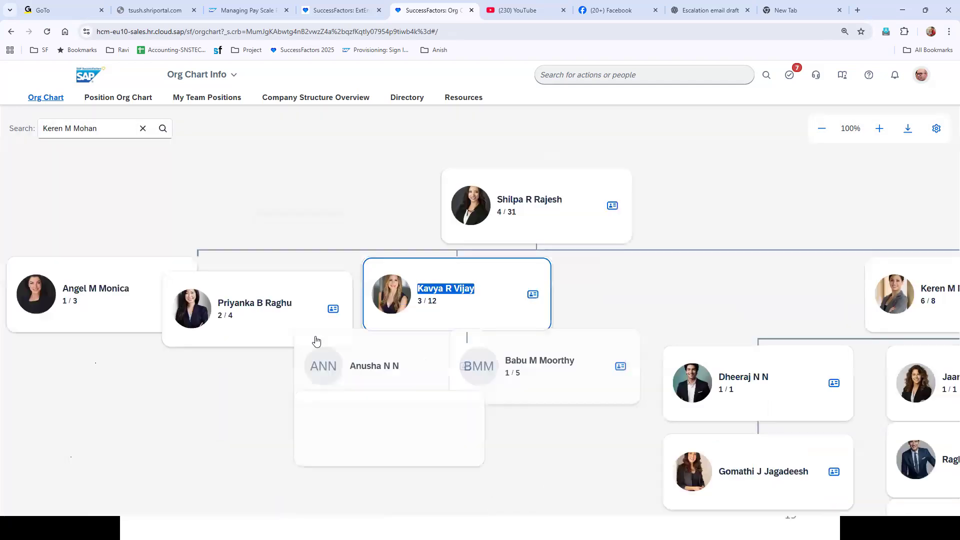
{"action": "left_click_drag", "start_coordinate": [754, 234], "coordinate": [426, 248]}
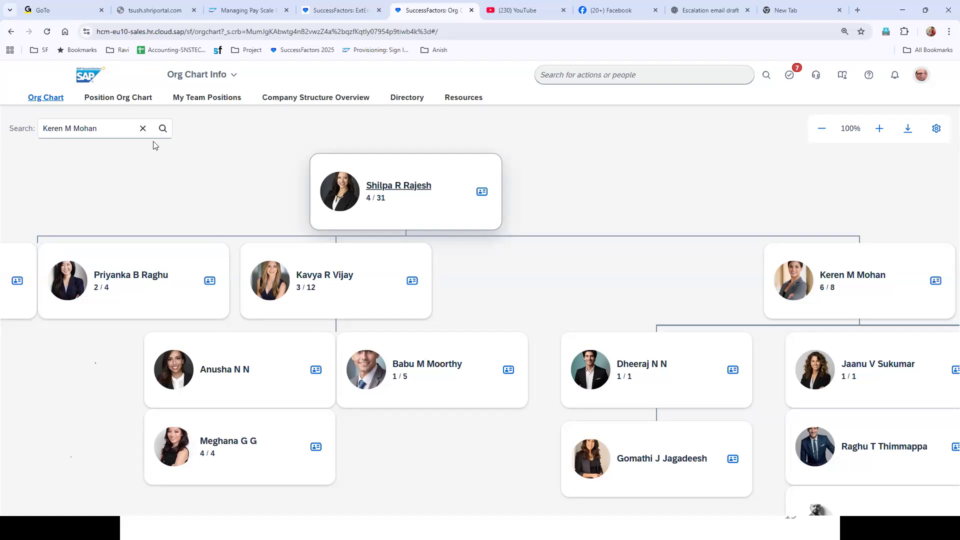
In the Position Org Chart, go up three levels and pan to the Sales Manager-EAST positions.
{"action": "left_click", "coordinate": [120, 98]}
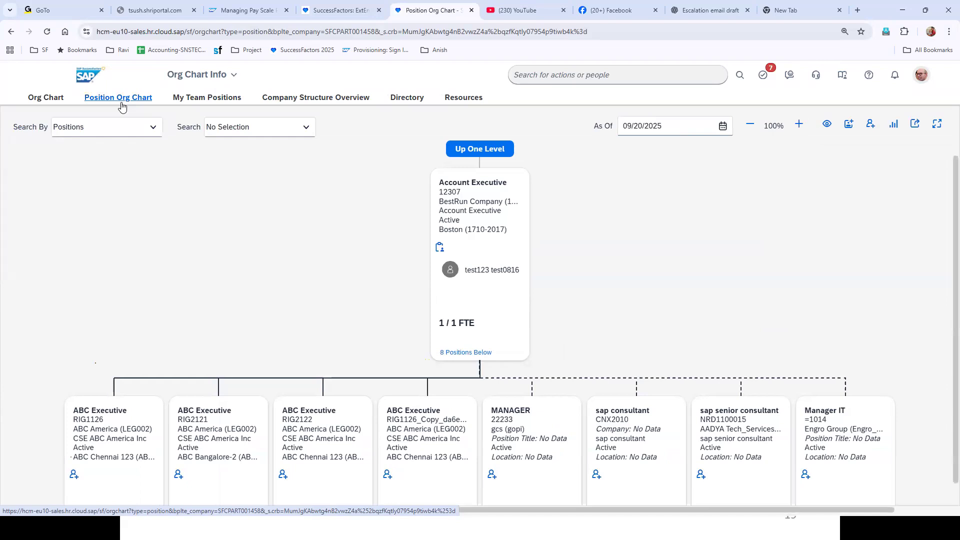
{"action": "left_click", "coordinate": [482, 149]}
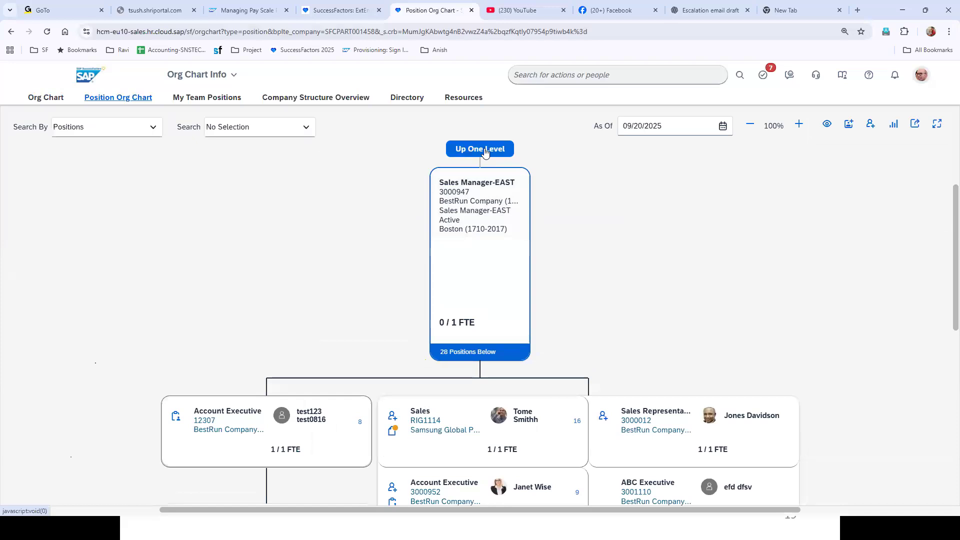
{"action": "left_click", "coordinate": [483, 149]}
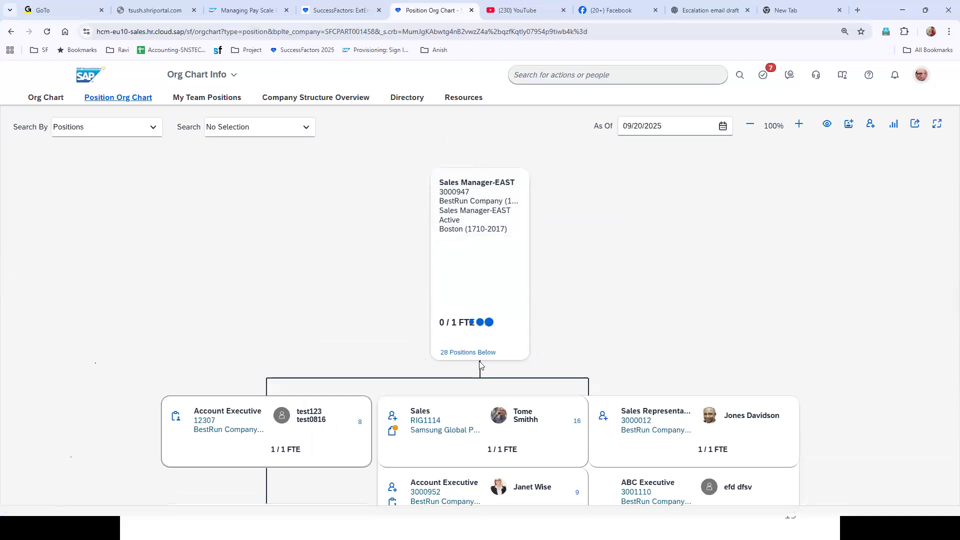
{"action": "left_click", "coordinate": [478, 150]}
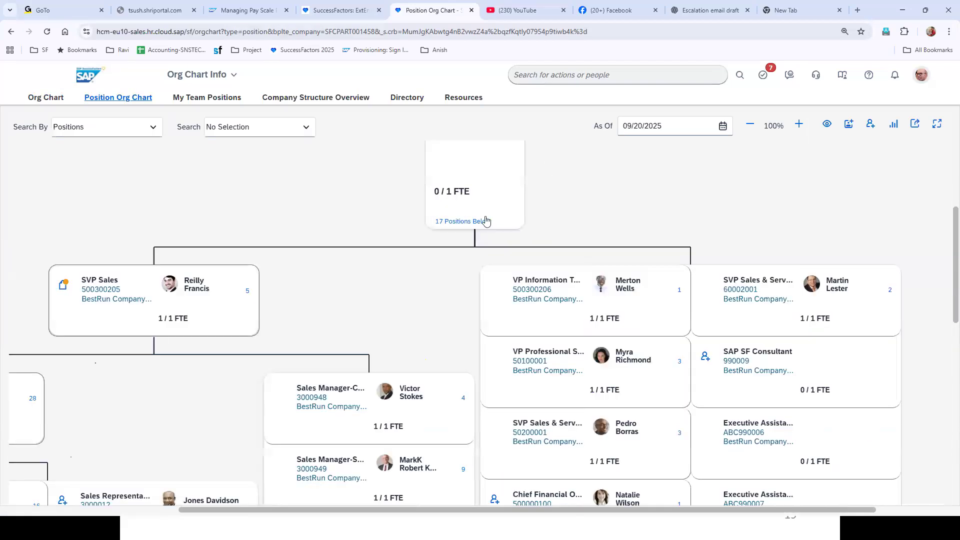
{"action": "left_click", "coordinate": [558, 205]}
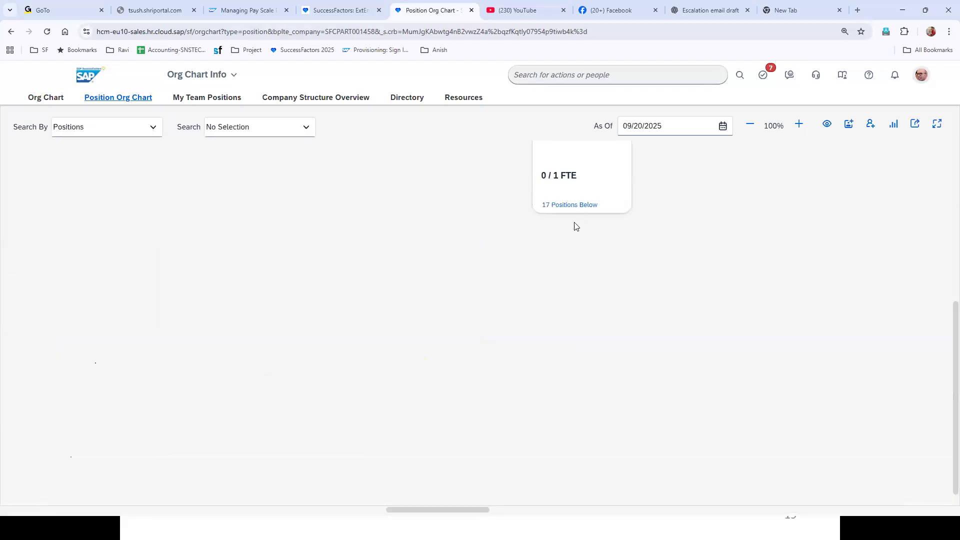
{"action": "left_click_drag", "start_coordinate": [473, 300], "coordinate": [622, 195]}
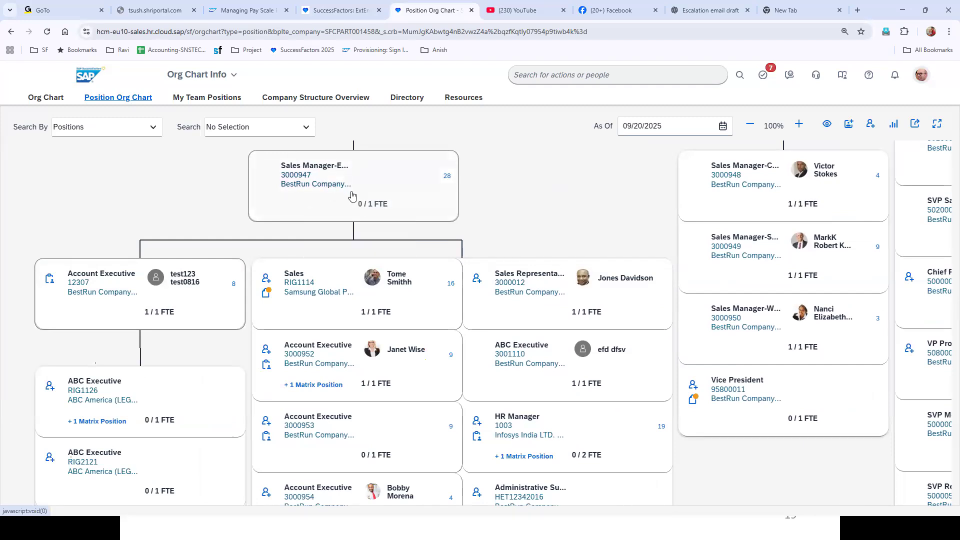
{"action": "mouse_move", "coordinate": [351, 195]}
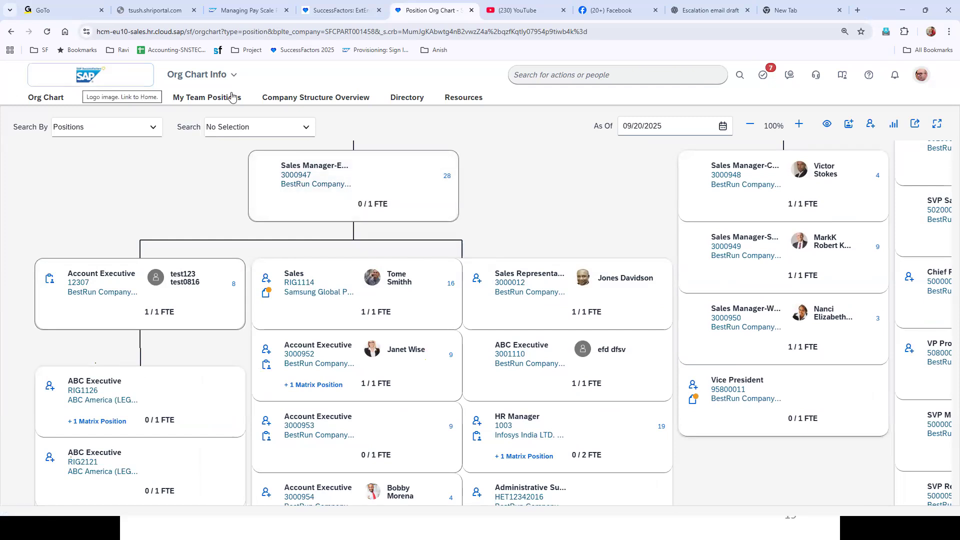
Switch to the Company Structure Overview tab of Org Chart Info.
{"action": "left_click", "coordinate": [304, 98]}
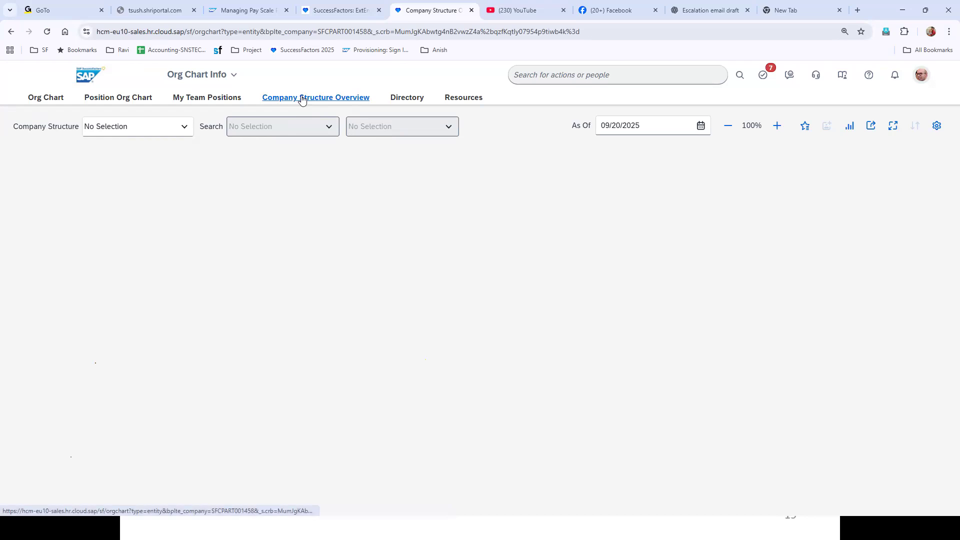
Return to the Org Chart and open the right-hand Security employee's profile card under the Building Manager.
{"action": "left_click", "coordinate": [50, 99]}
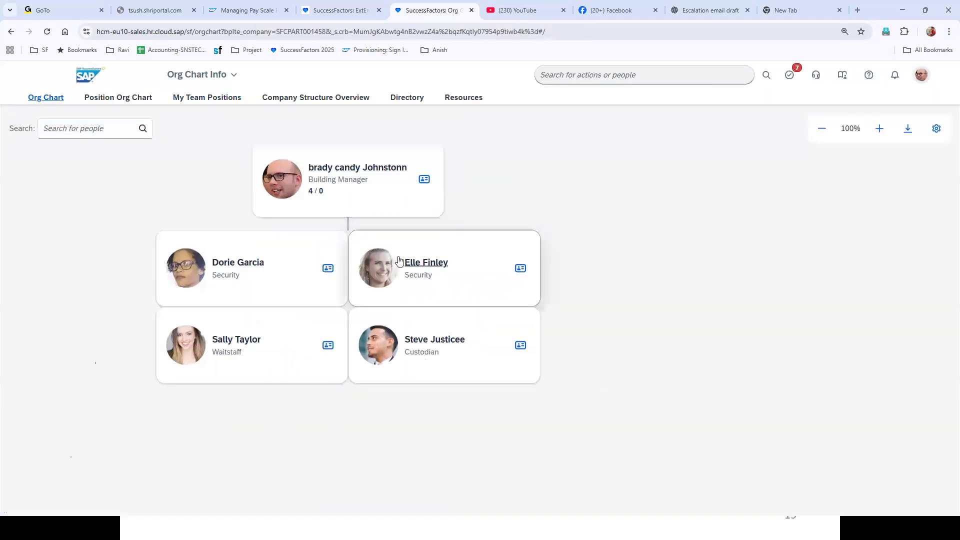
{"action": "triple_click", "coordinate": [420, 262]}
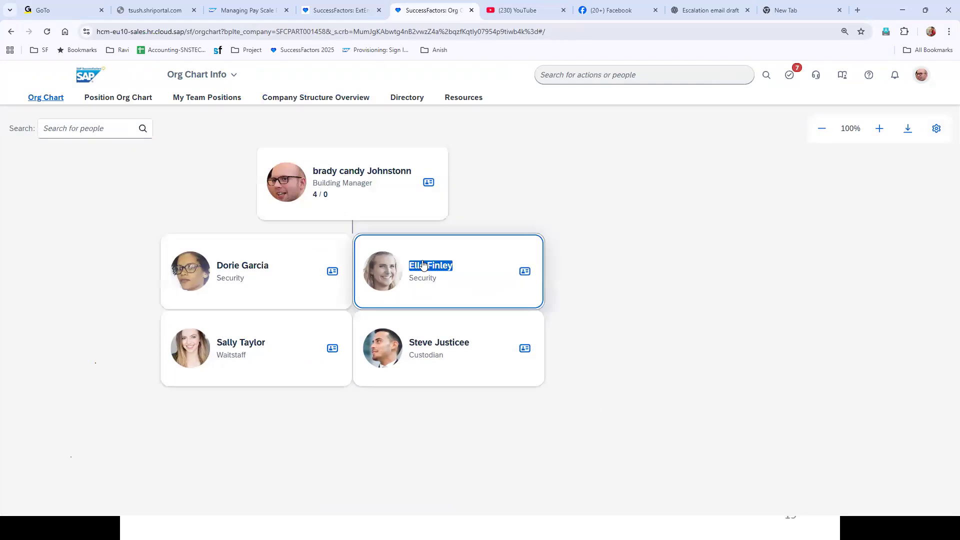
{"action": "left_click", "coordinate": [556, 294]}
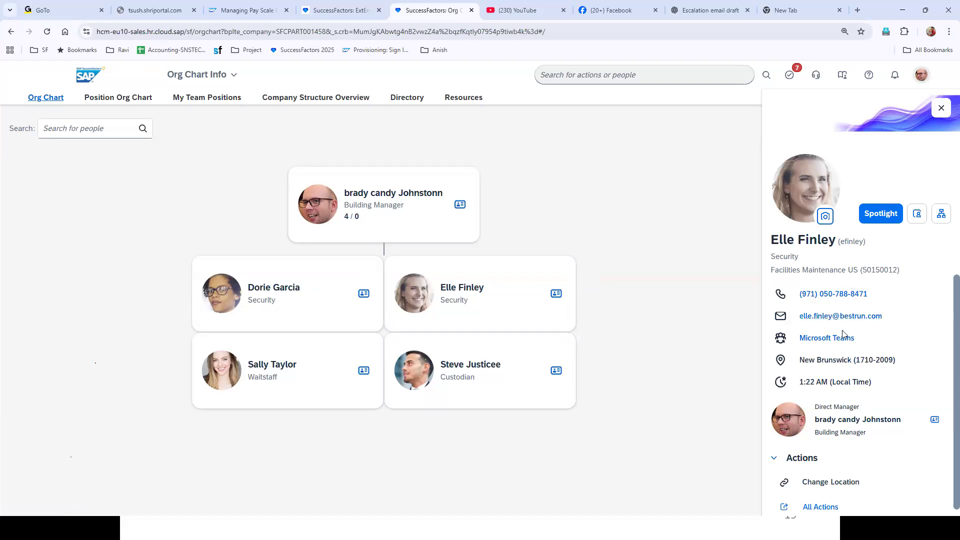
Open the Security employee's Full Profile in Employee Files via the Spotlight panel.
{"action": "left_click", "coordinate": [890, 215]}
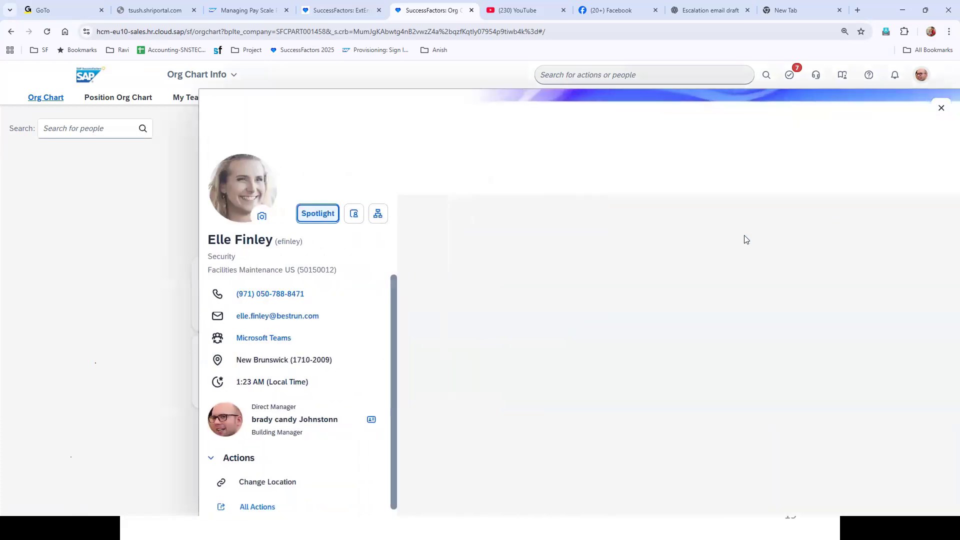
{"action": "left_click", "coordinate": [911, 215]}
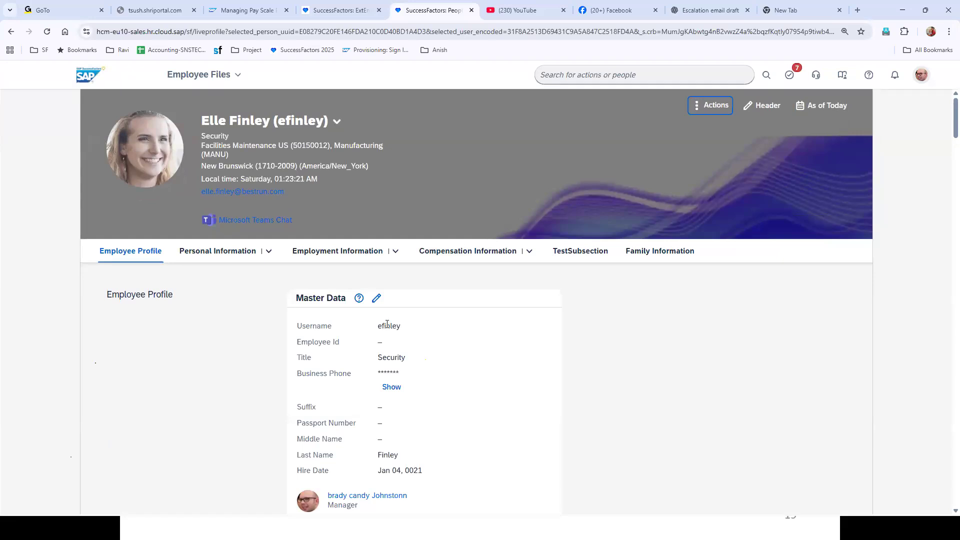
Show Compensation Information, reviewing the 29.43 hourly rate and Bilingual and Education Pay targets.
{"action": "left_click", "coordinate": [488, 251]}
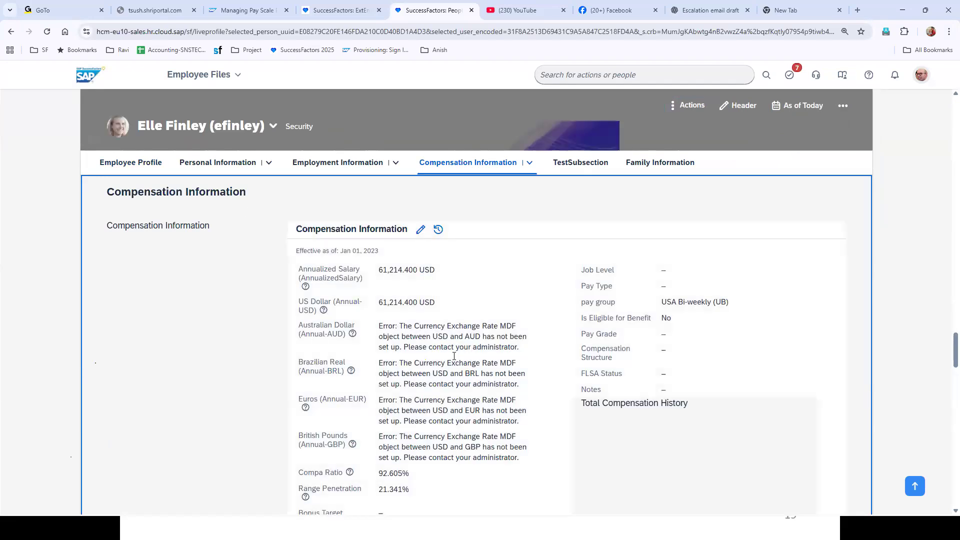
{"action": "scroll", "coordinate": [434, 323], "scroll_direction": "down", "scroll_amount": 8}
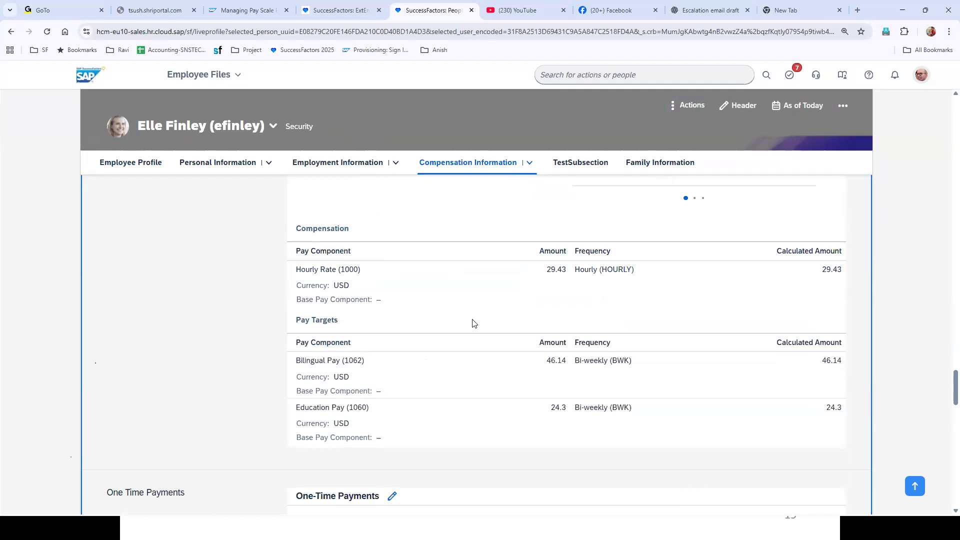
{"action": "scroll", "coordinate": [489, 287], "scroll_direction": "up", "scroll_amount": 1}
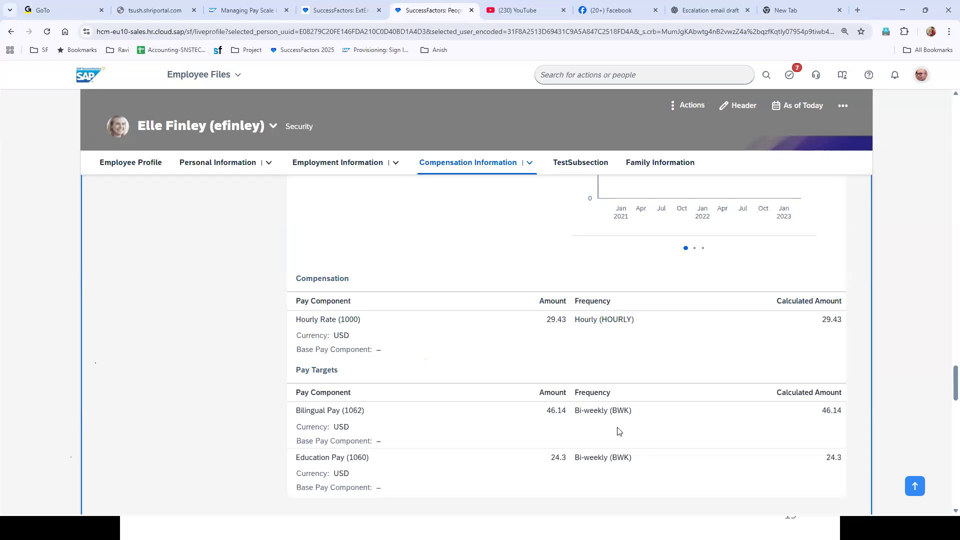
Return to the PowerPoint full-screen slide show on the Q&A slide.
{"action": "key", "text": "super"}
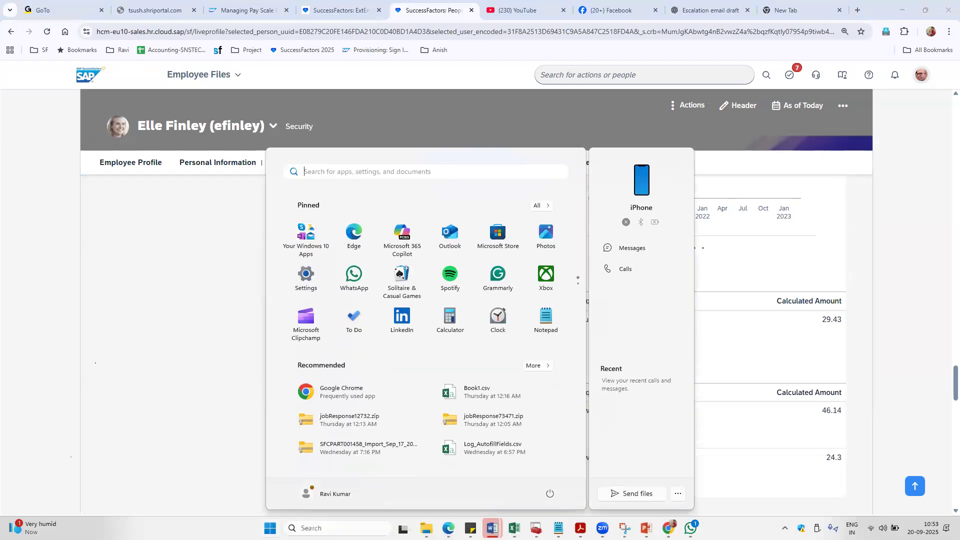
{"action": "mouse_move", "coordinate": [647, 529]}
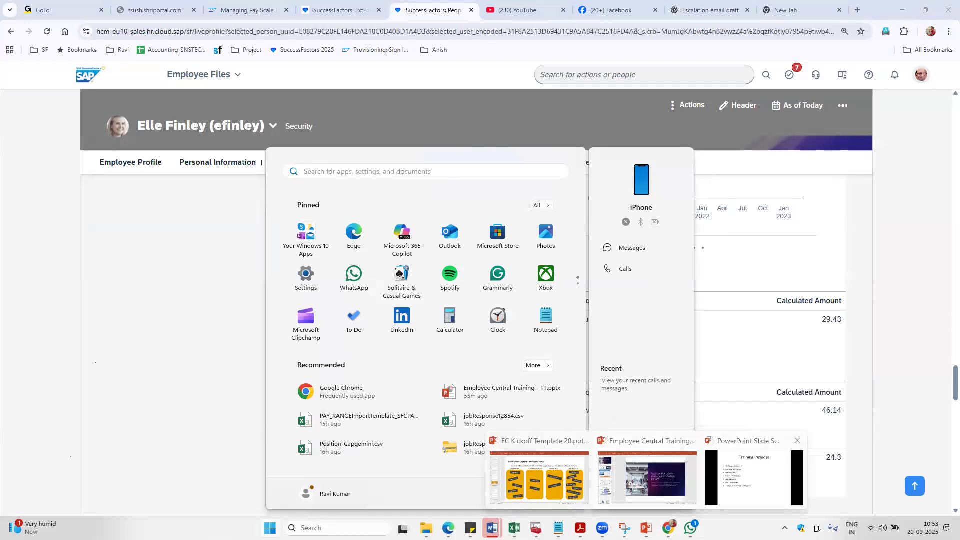
{"action": "left_click", "coordinate": [655, 346]}
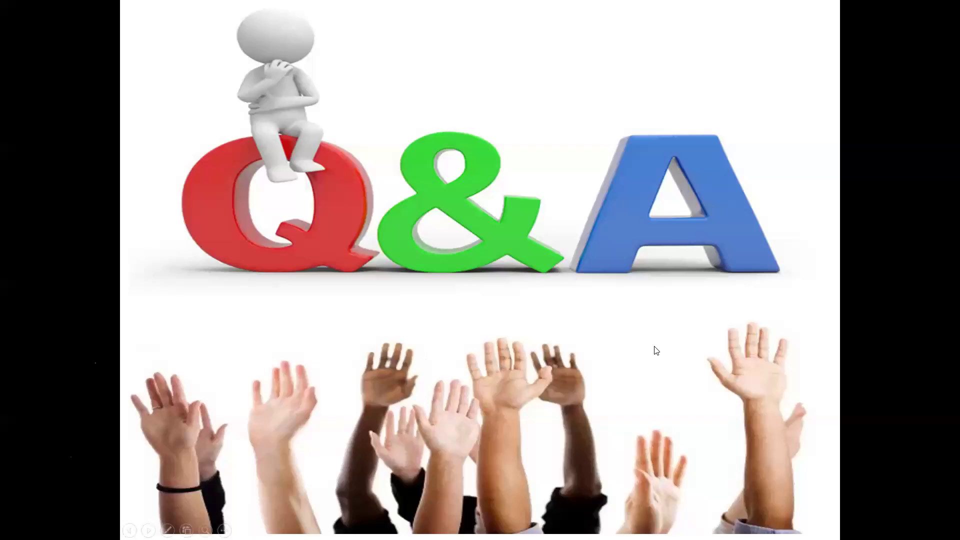